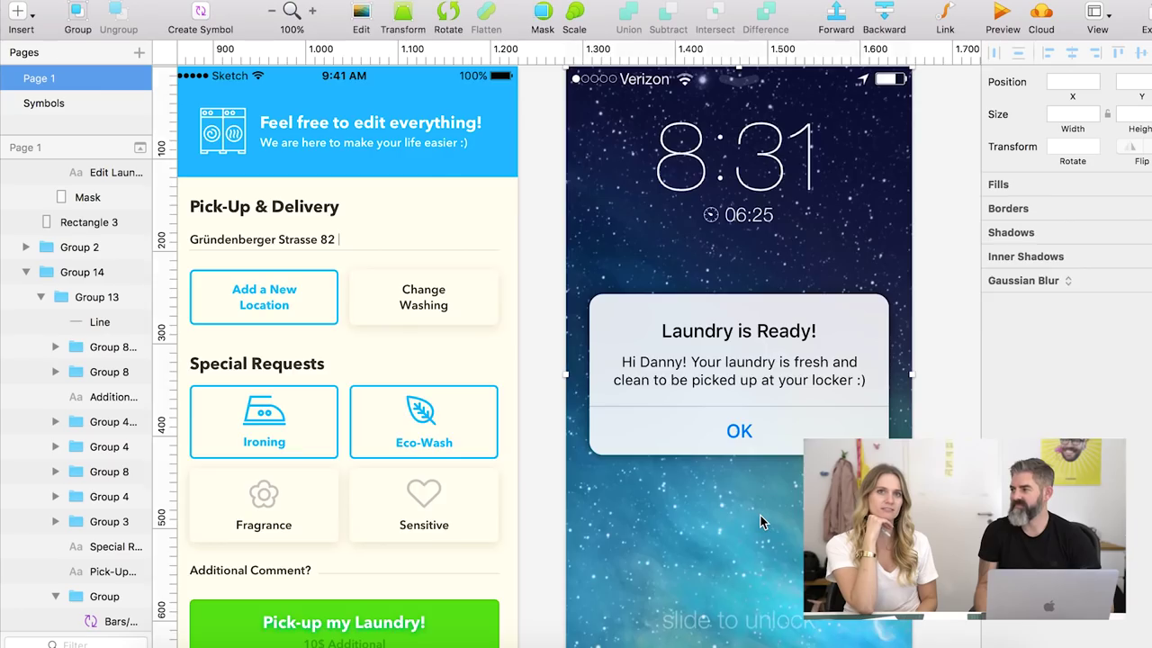
Select the splash screen's 'Laundry Service' title and delete its existing wording
scroll(437, 288, left, 10)
click(399, 289)
scroll(398, 290, down, 5)
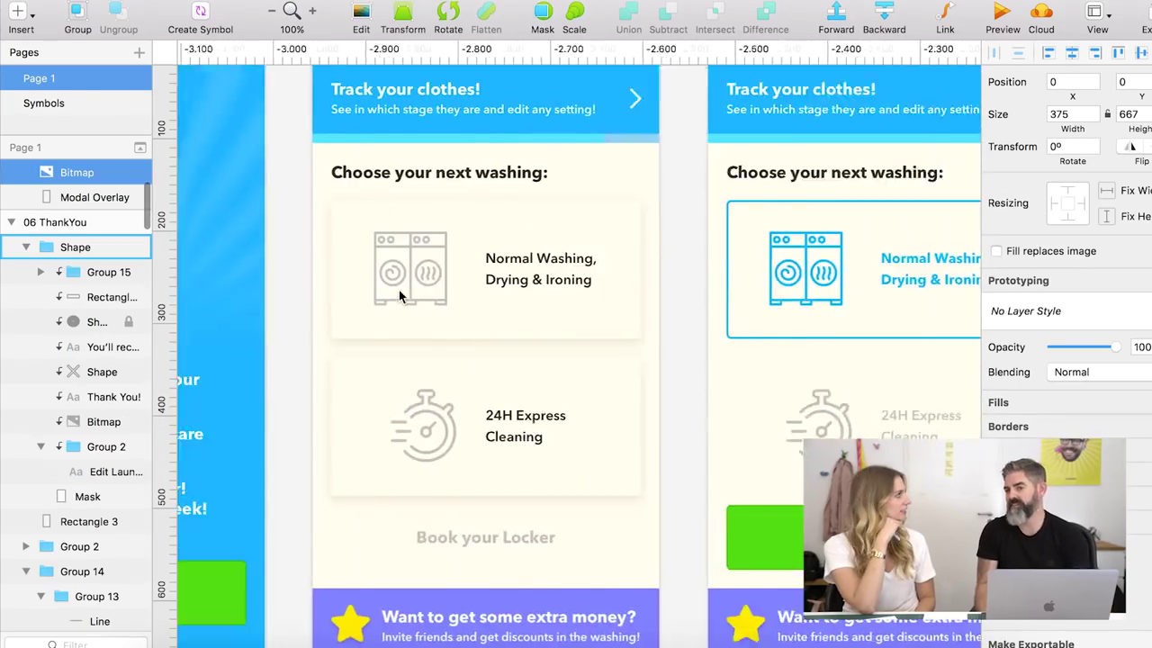
scroll(399, 290, left, 10)
scroll(401, 297, right, 8)
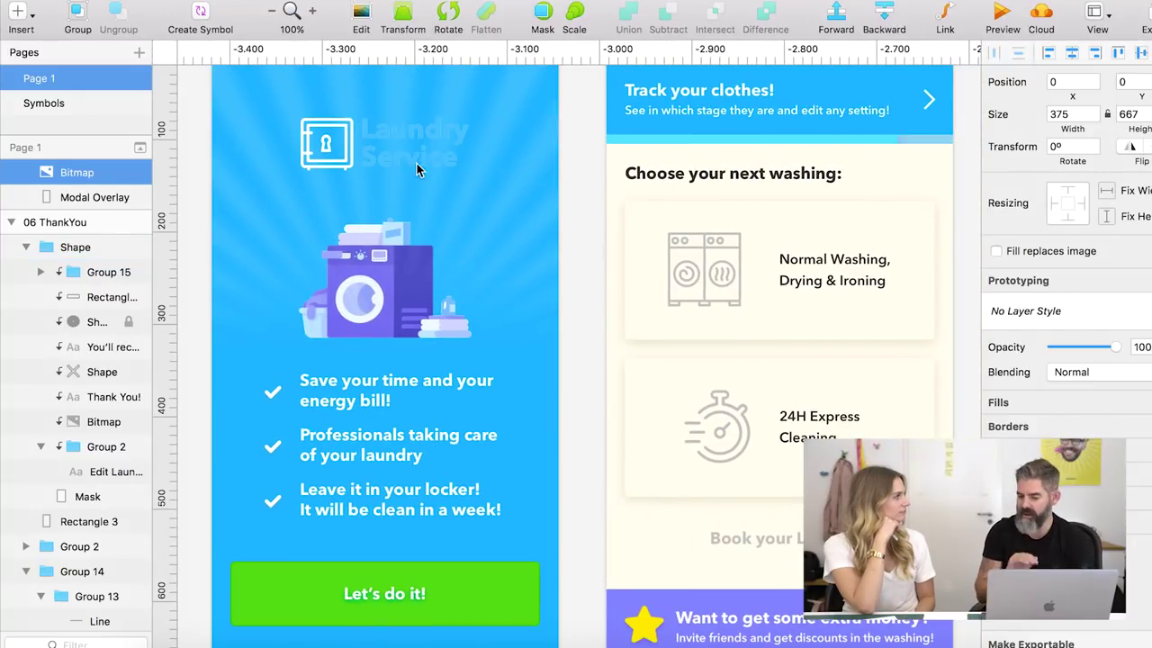
click(408, 148)
double_click(407, 144)
key(BackSpace)
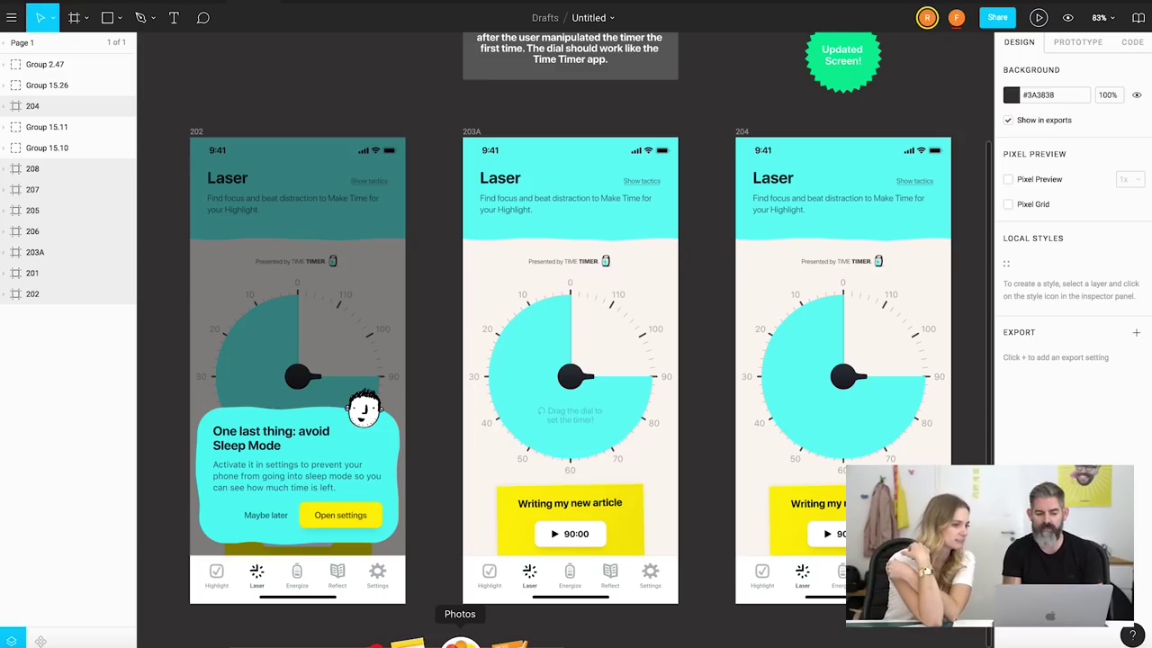
Pick the Comment tool to leave a note on screen 203A
click(203, 20)
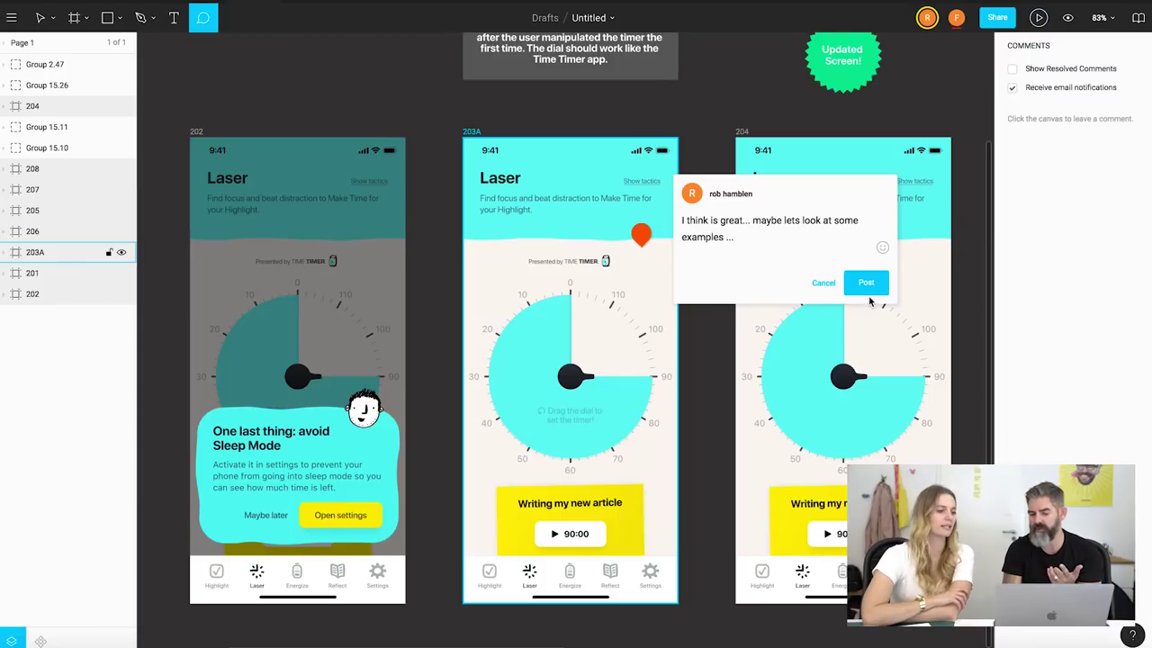
Post the draft comment pinned on screen 203A
click(867, 288)
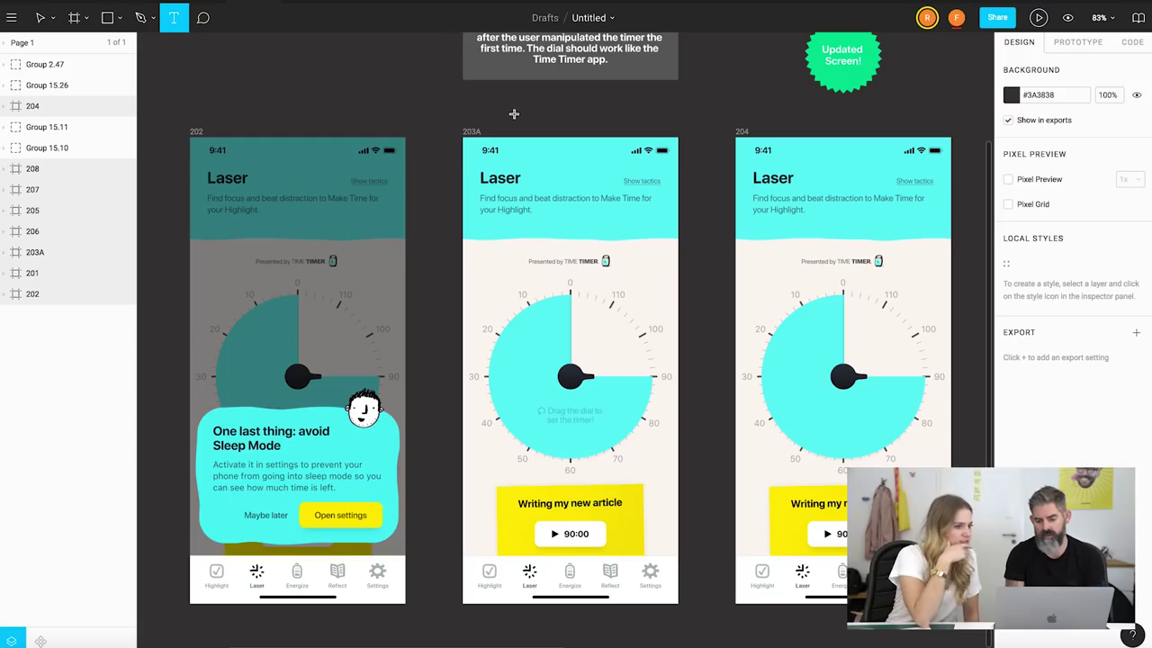
Pan and zoom the canvas onto the cyan timer dial set to 90 on screen 203A
scroll(714, 209, right, 10)
scroll(713, 209, down, 3)
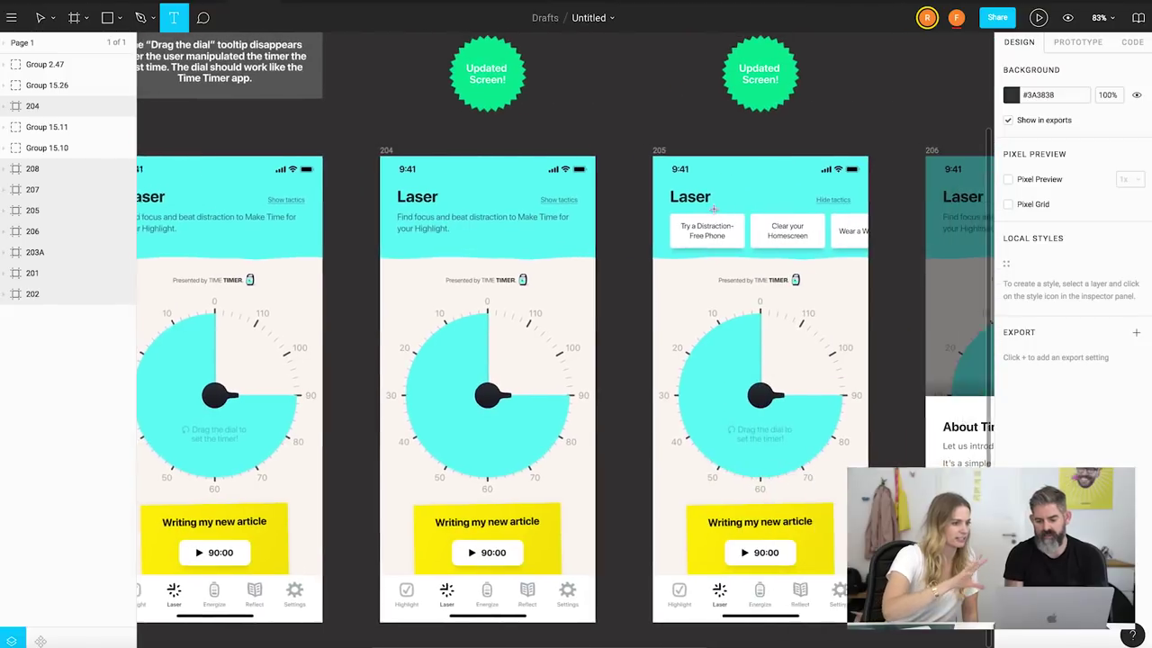
scroll(714, 209, left, 15)
scroll(713, 208, up, 2)
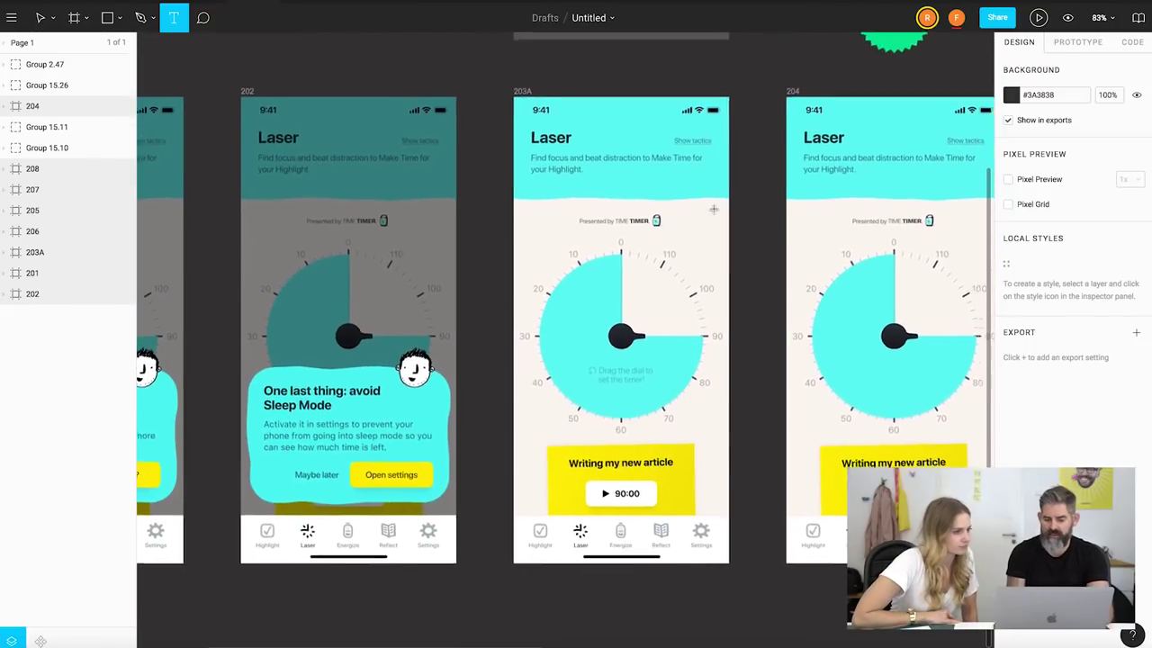
scroll(713, 209, right, 6)
scroll(713, 208, up, 2)
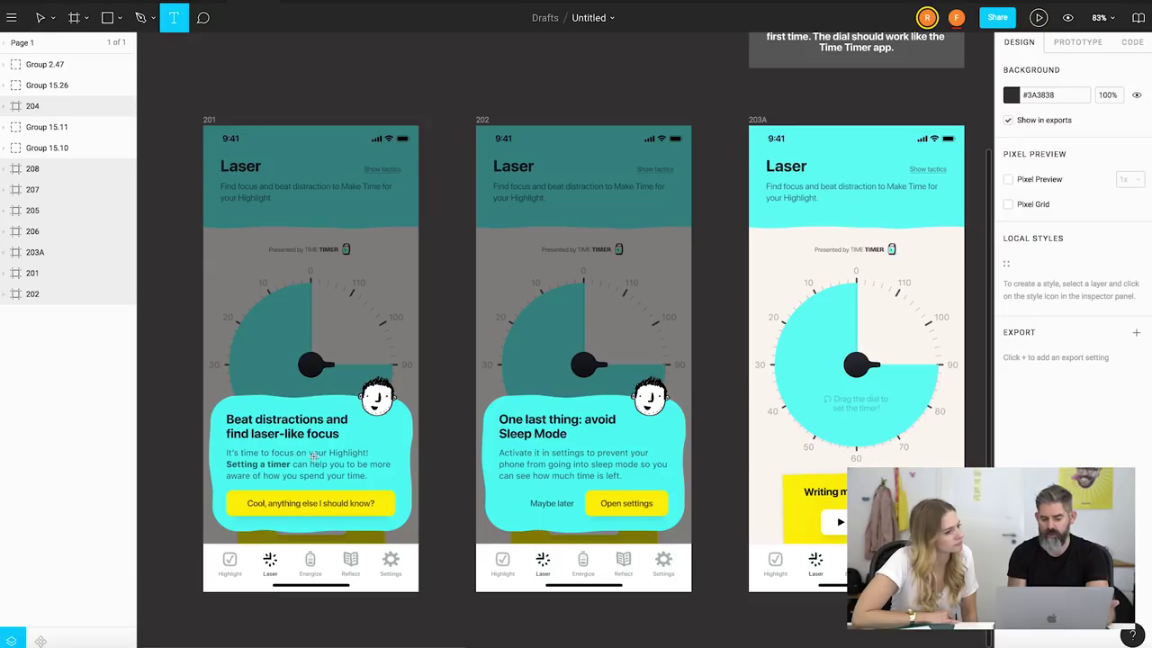
scroll(345, 447, right, 8)
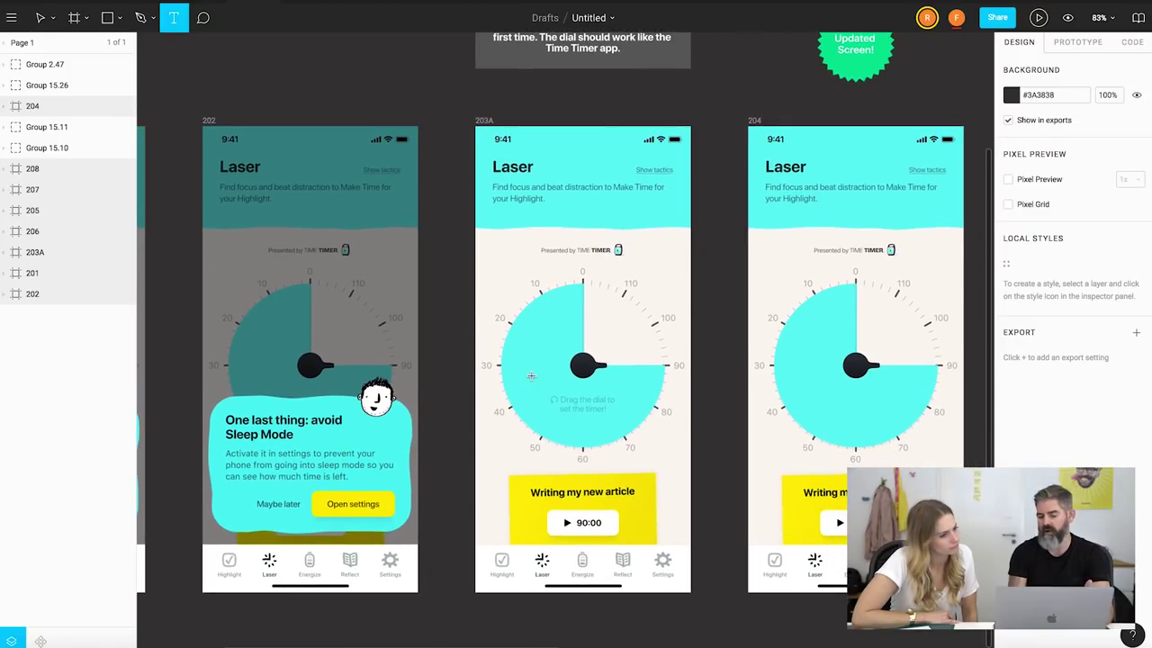
scroll(531, 375, up, 10)
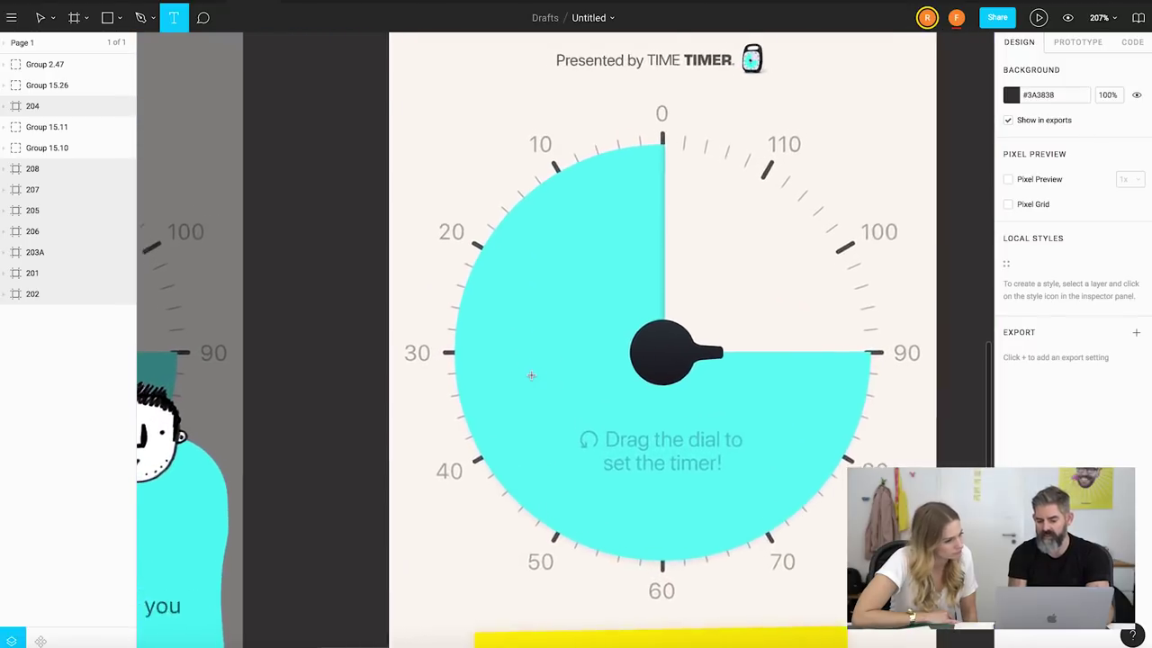
Drill into the 203A dial group down to the dark knob Ellipse and enter its vector editing
scroll(531, 375, right, 3)
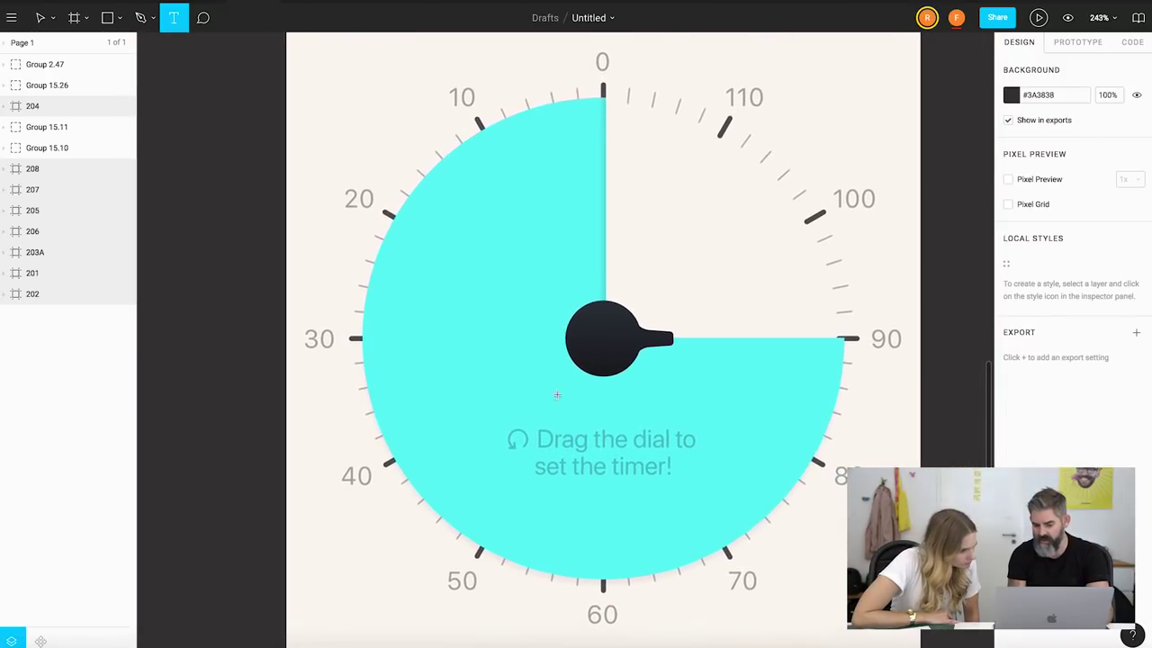
click(39, 17)
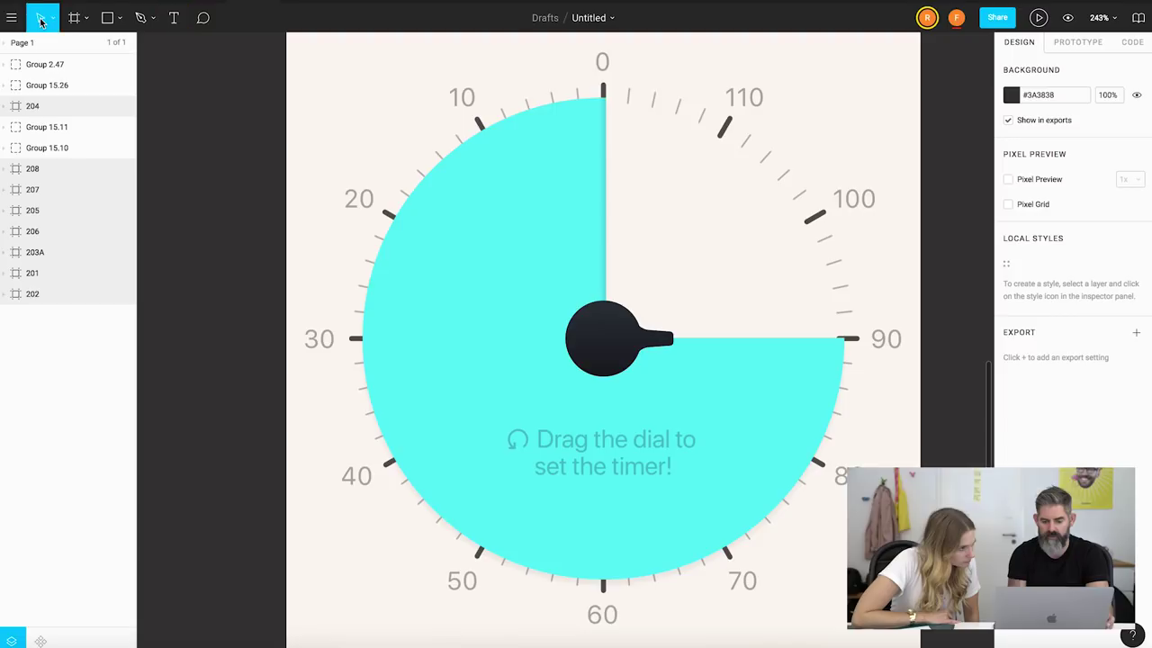
click(505, 301)
double_click(540, 225)
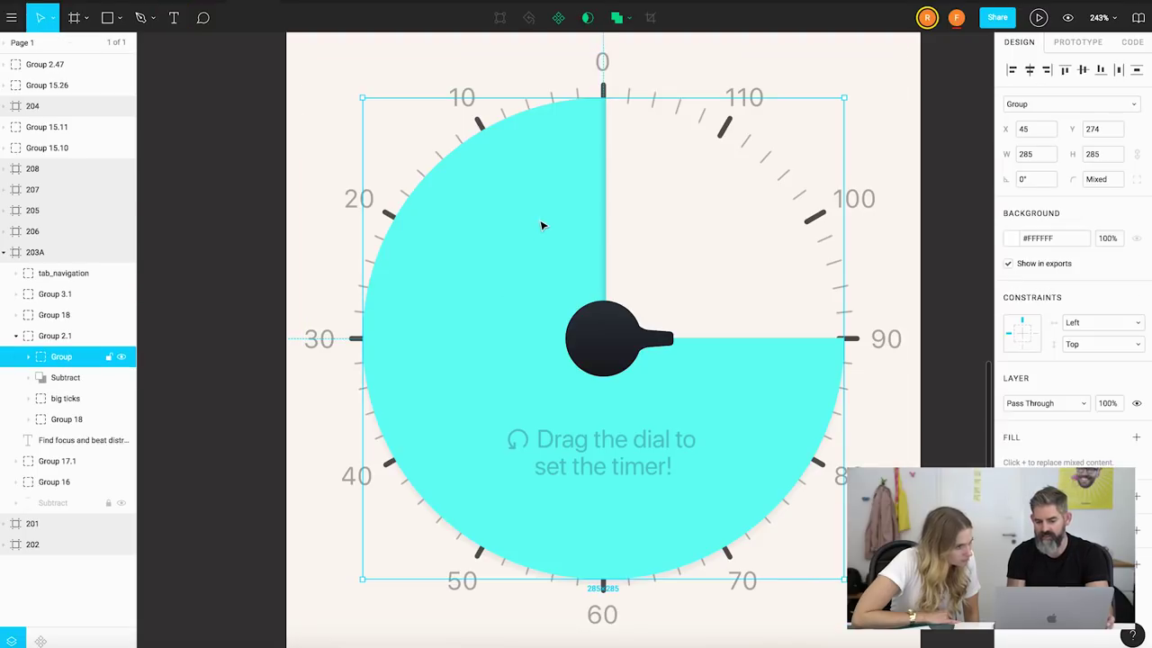
double_click(540, 225)
double_click(541, 225)
click(611, 342)
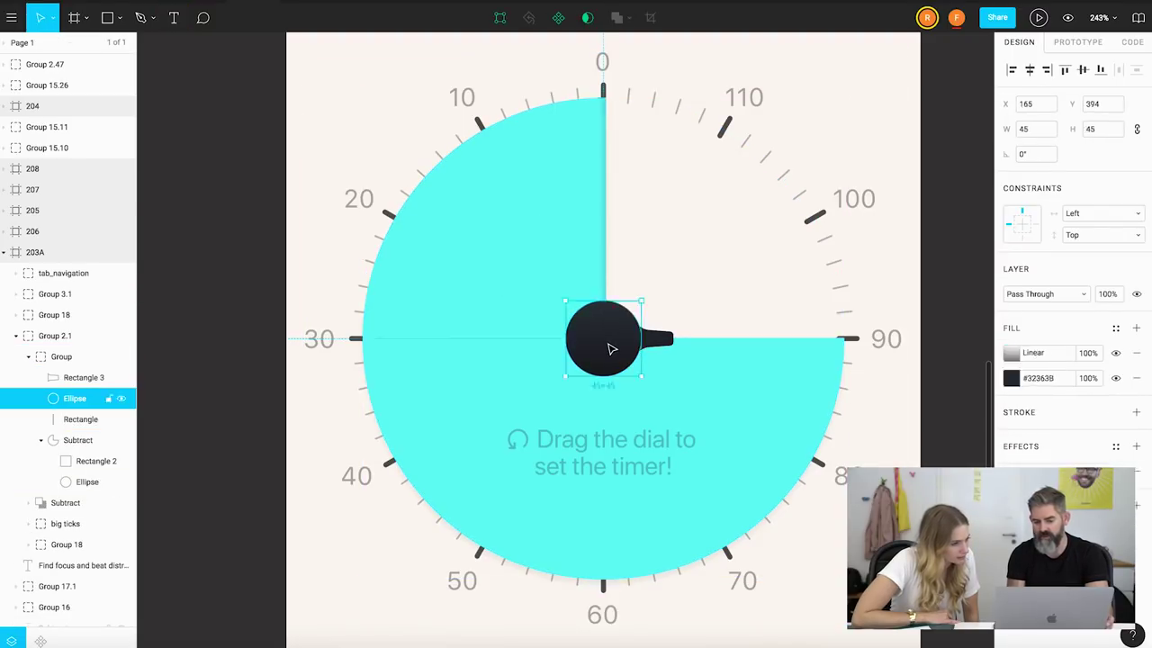
double_click(610, 348)
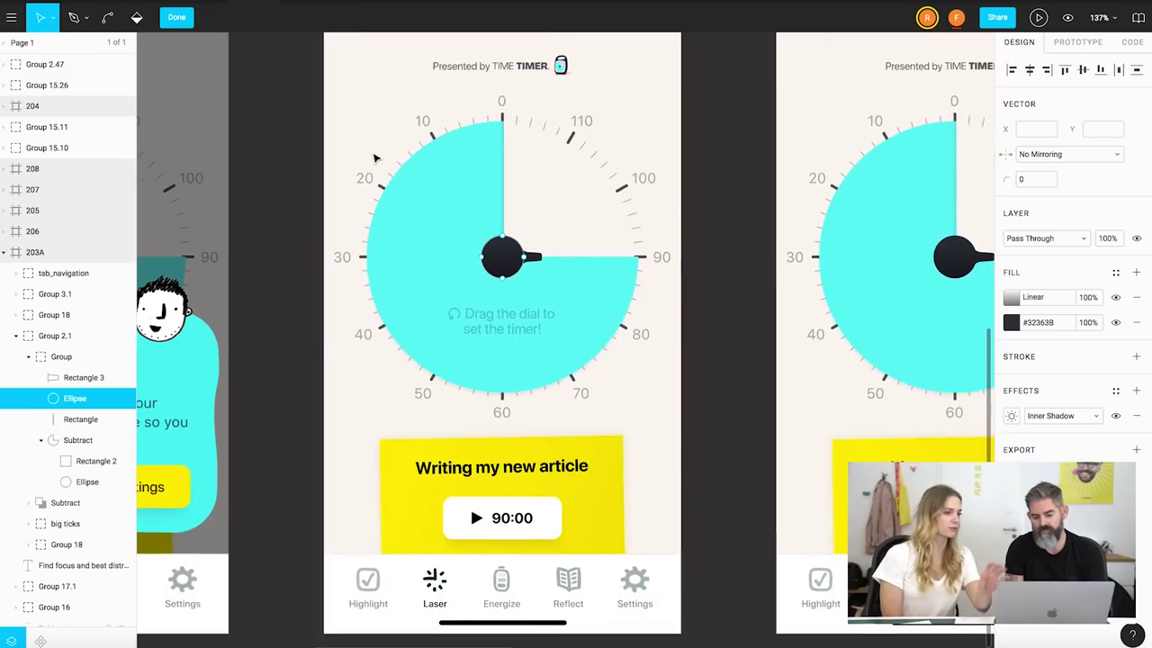
Bring screens 201, 202 and 203A into view and show the knob's Prototype settings
scroll(376, 158, down, 5)
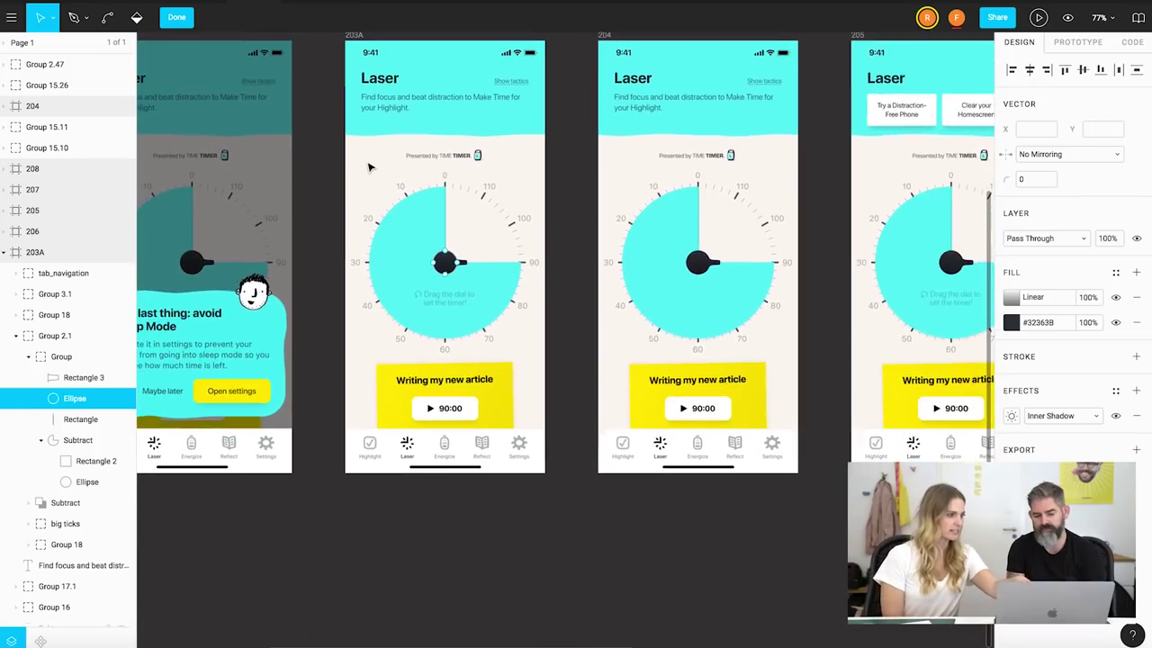
scroll(369, 166, up, 5)
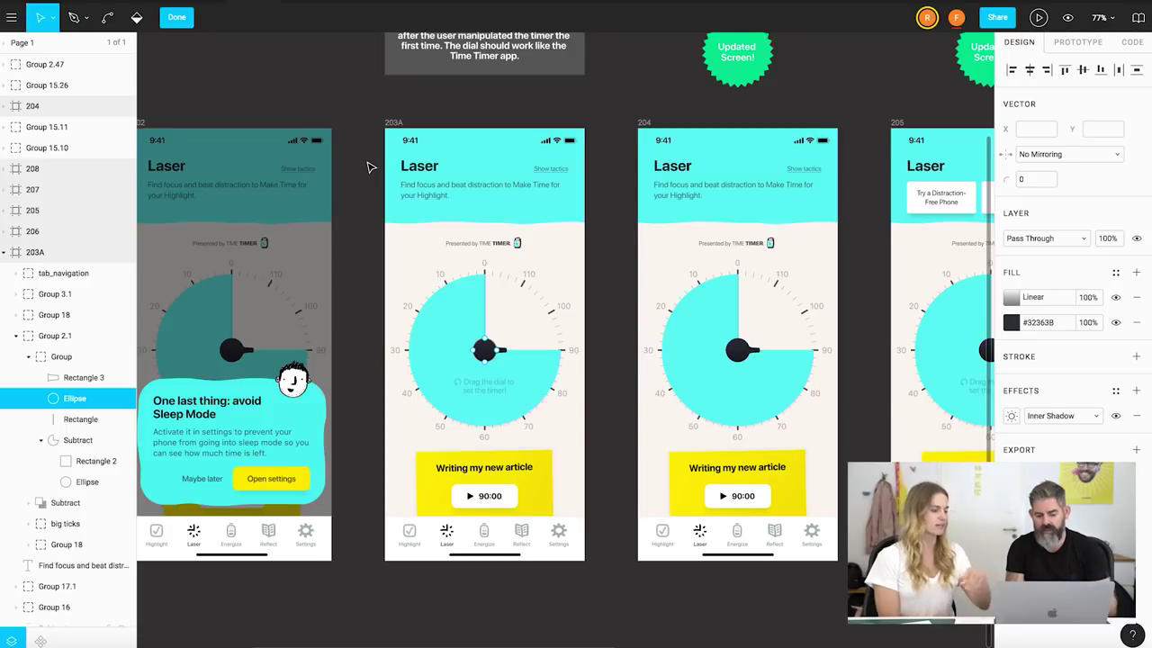
scroll(369, 166, left, 5)
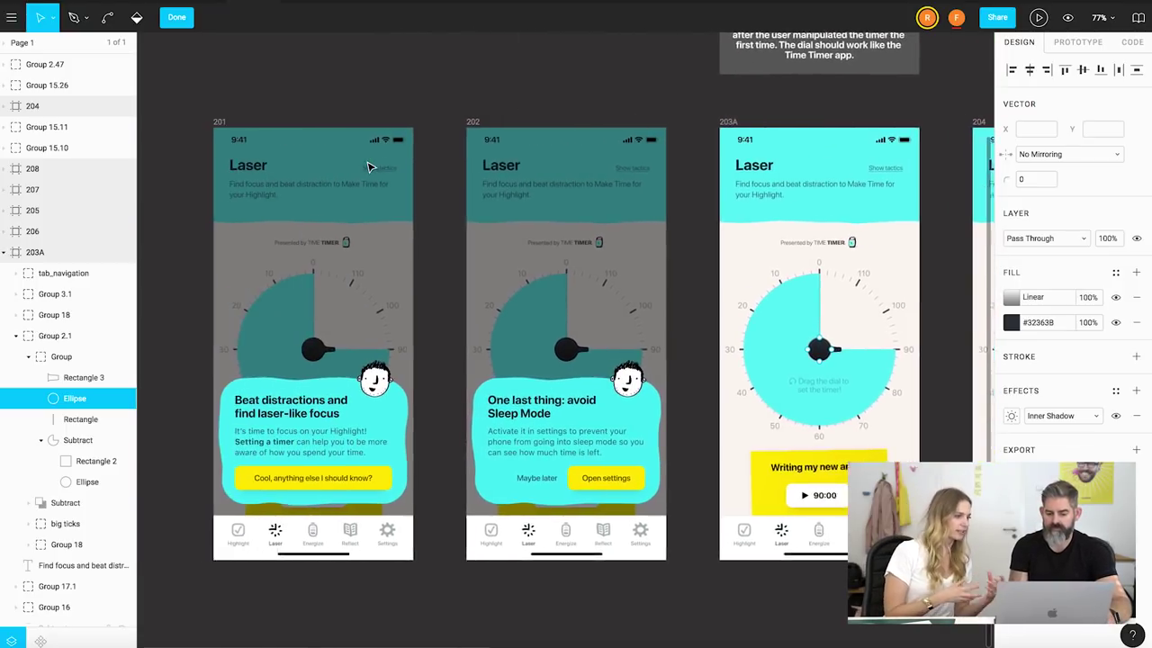
scroll(369, 167, left, 4)
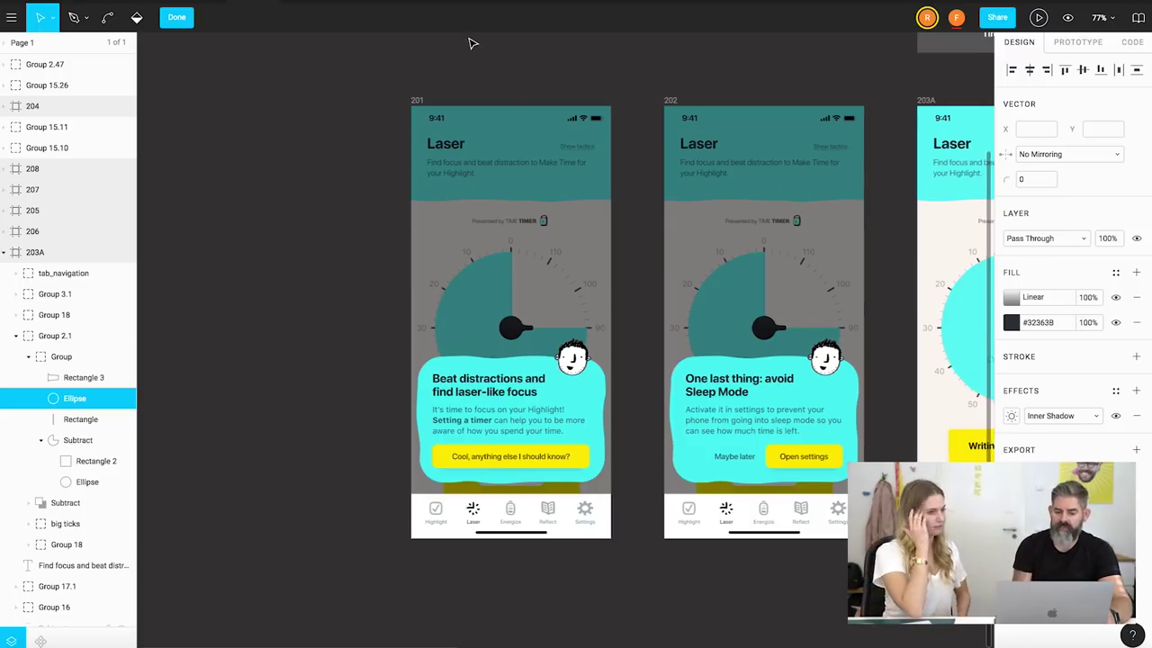
scroll(469, 42, right, 3)
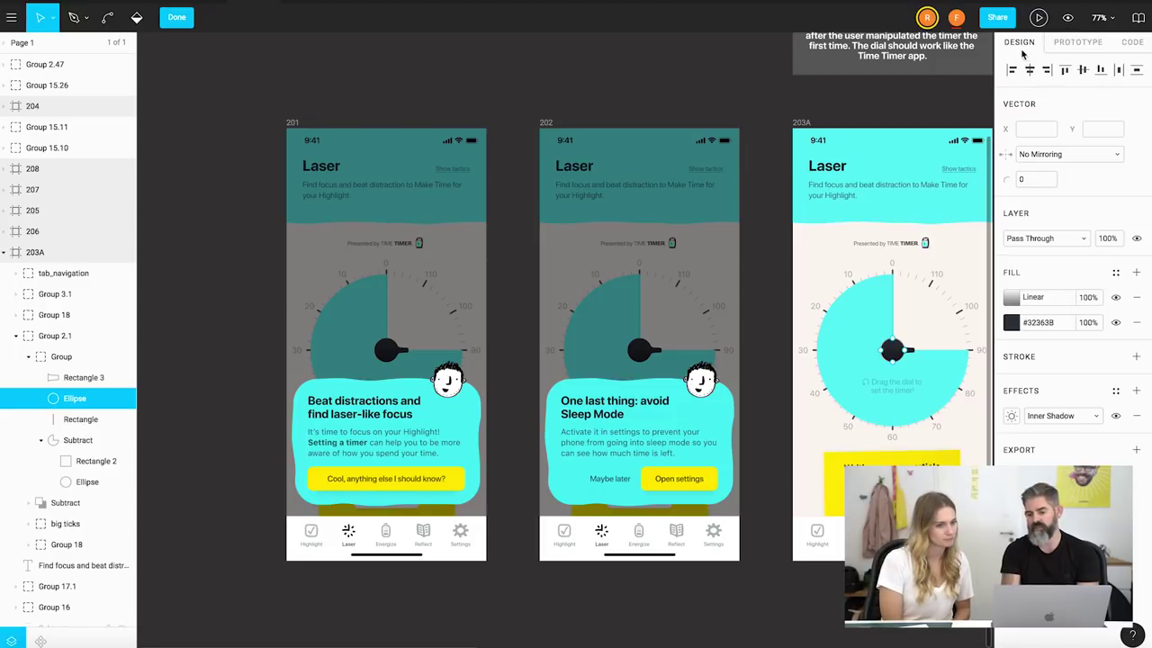
click(1076, 43)
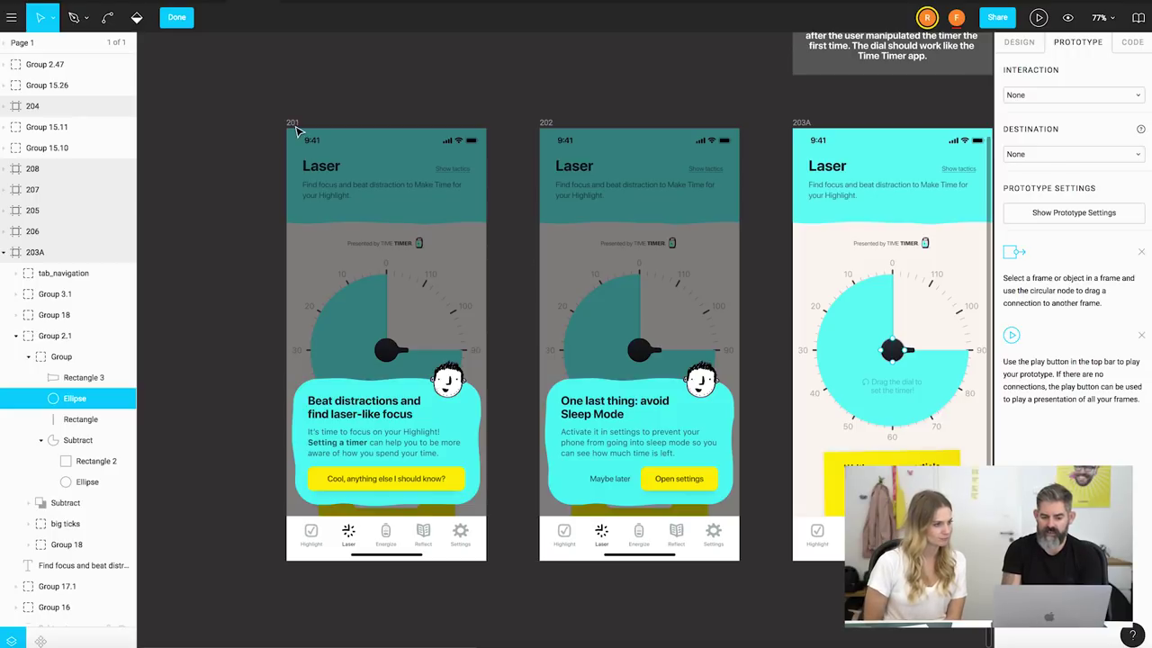
Leave vector editing, link screen 201 to screen 202, then detach that link
click(178, 18)
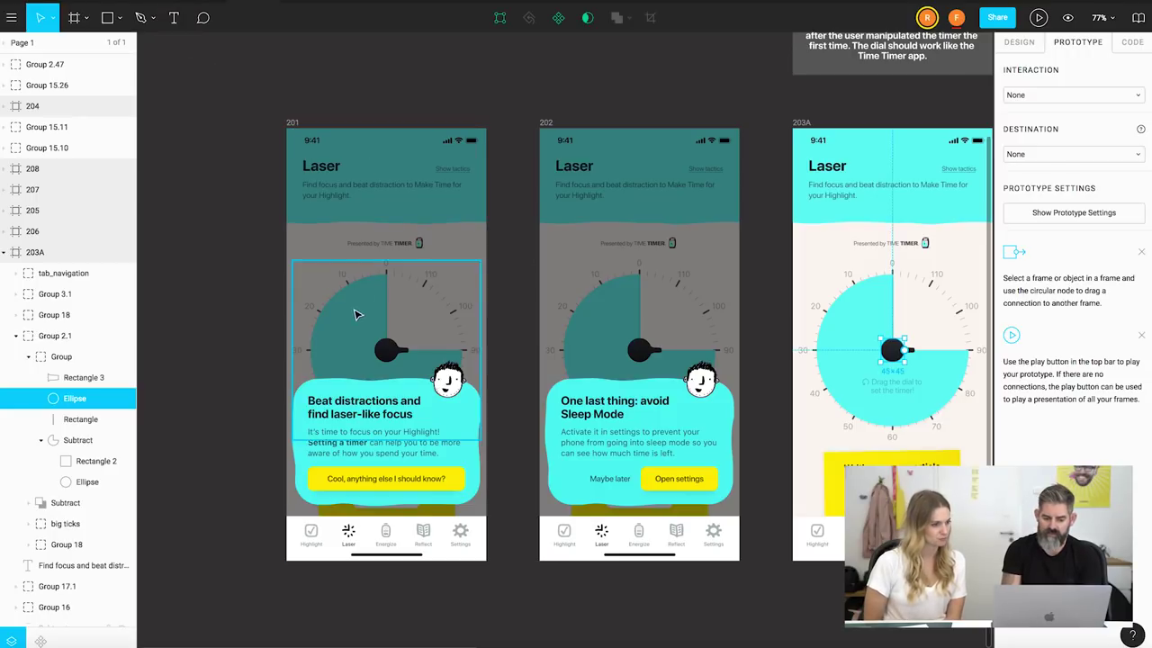
click(292, 125)
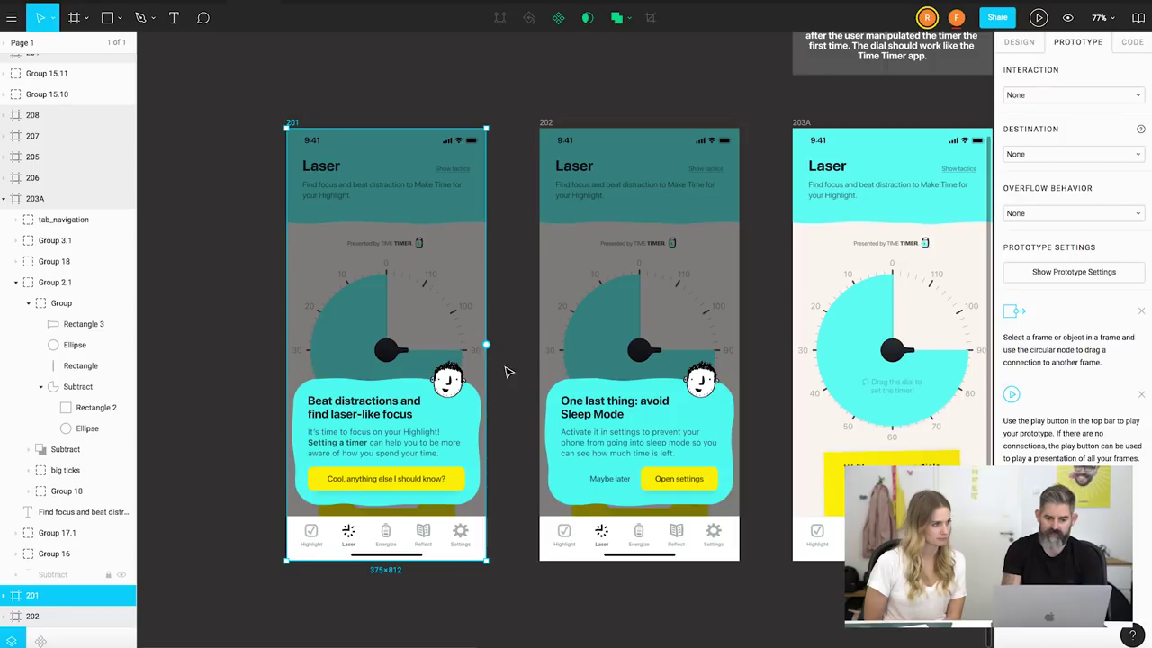
drag(488, 349, 510, 345)
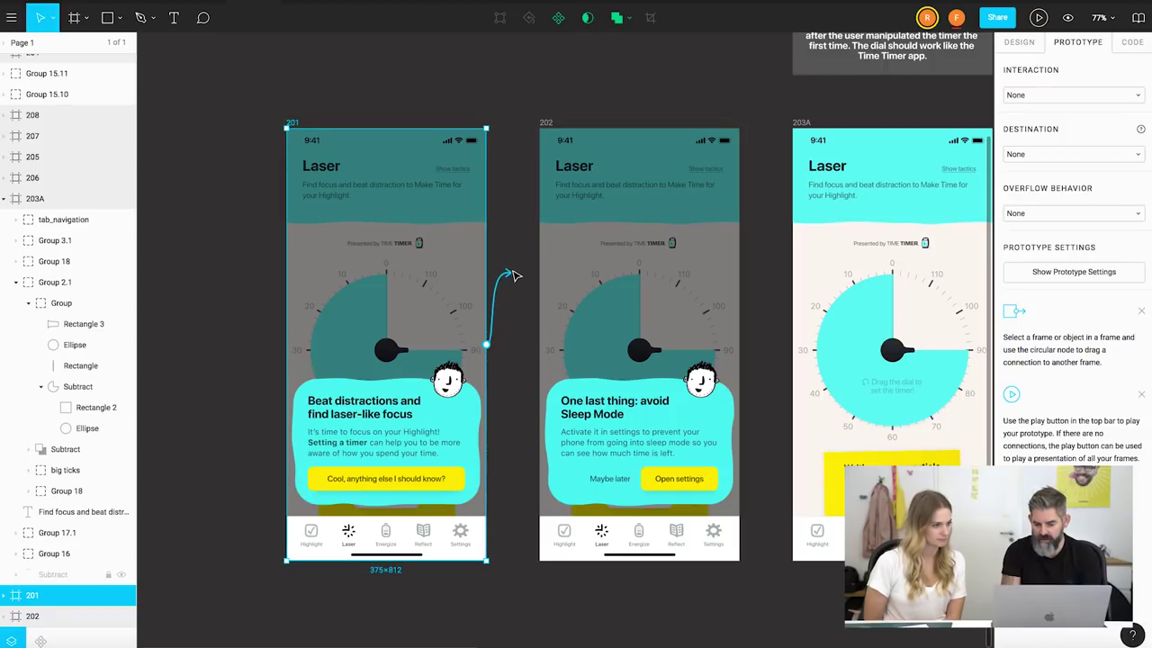
drag(511, 274, 599, 160)
scroll(579, 315, down, 3)
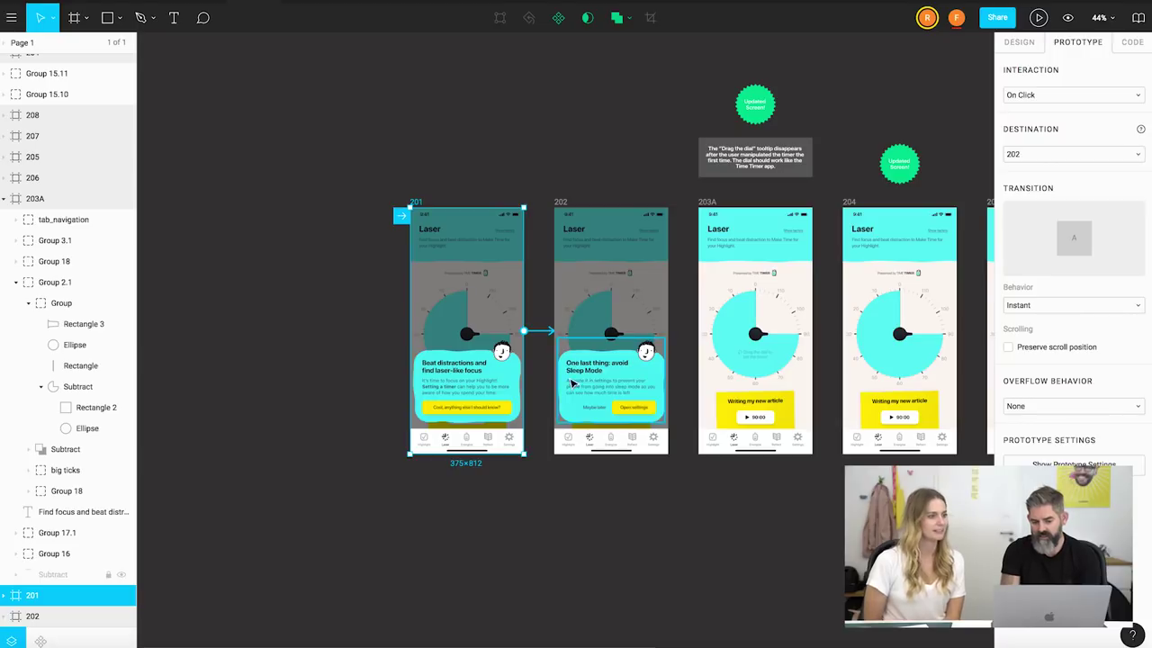
drag(555, 334, 551, 326)
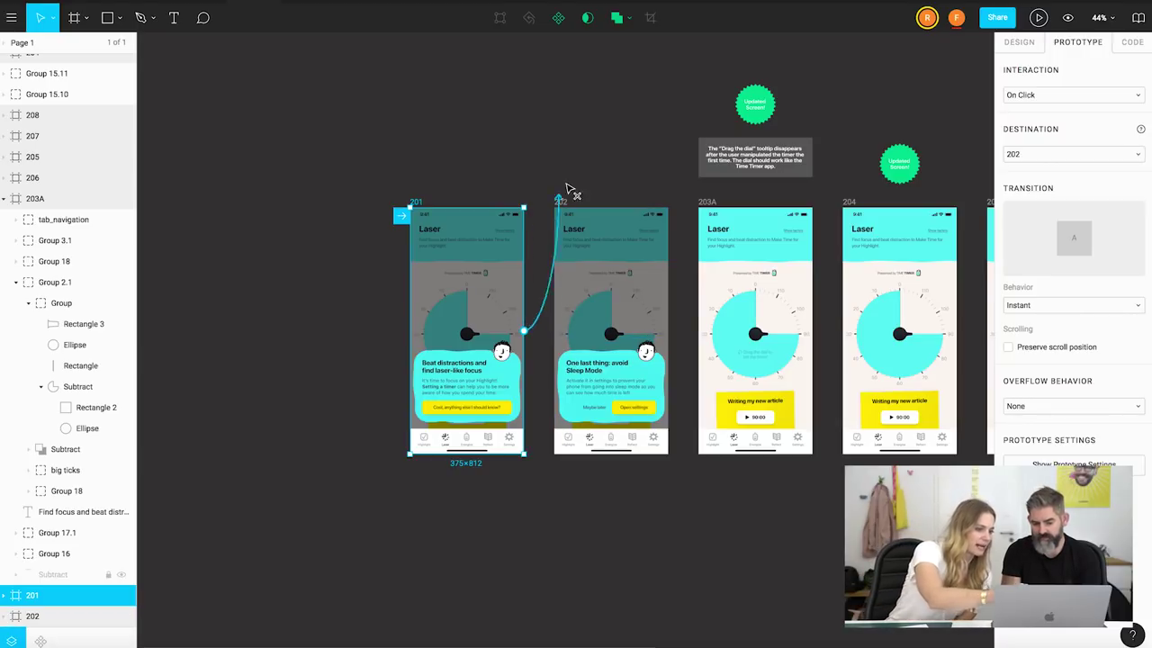
drag(711, 206, 713, 209)
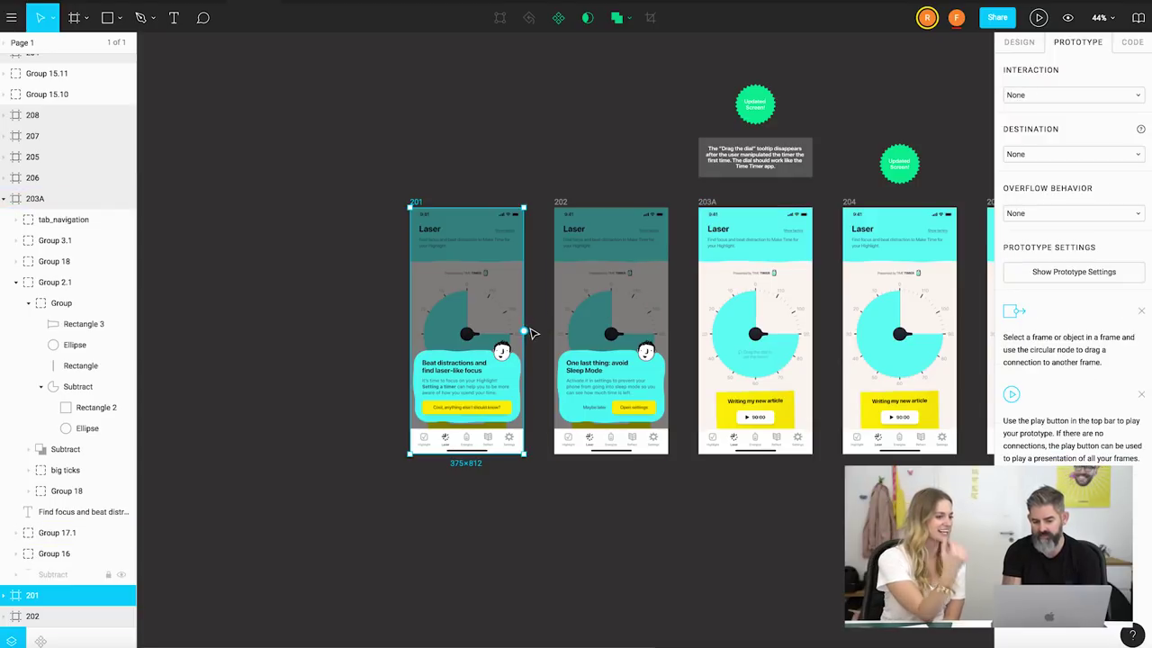
Connect screen 201 to screen 203A with an On Click, Instant prototype link
drag(525, 332, 796, 155)
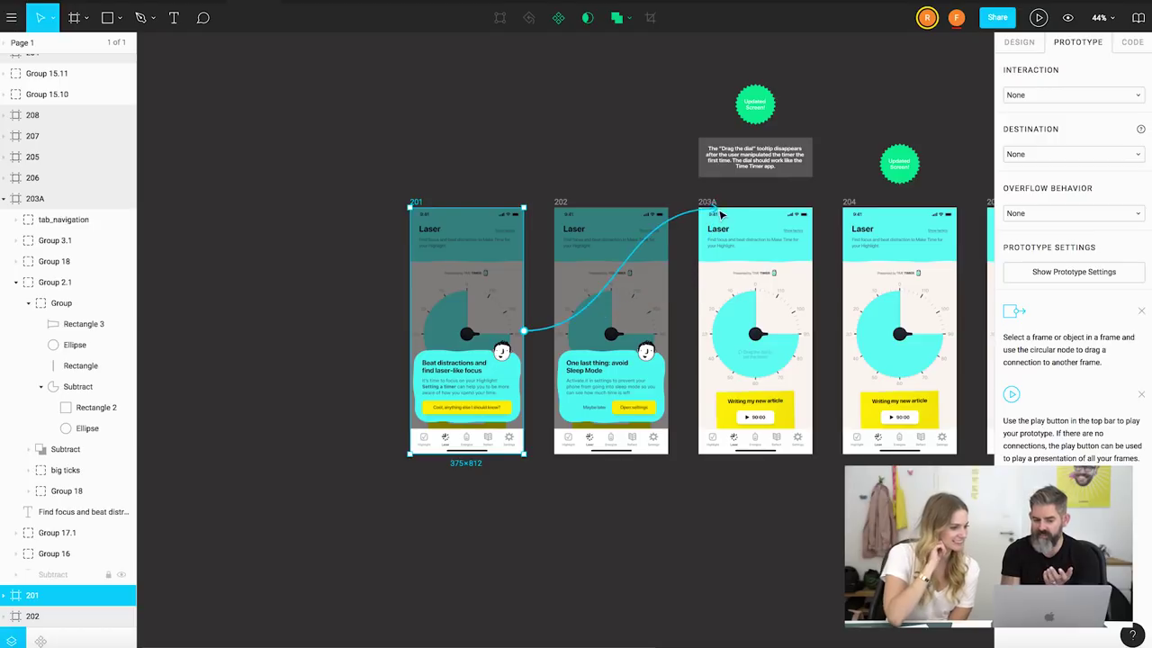
drag(712, 208, 756, 272)
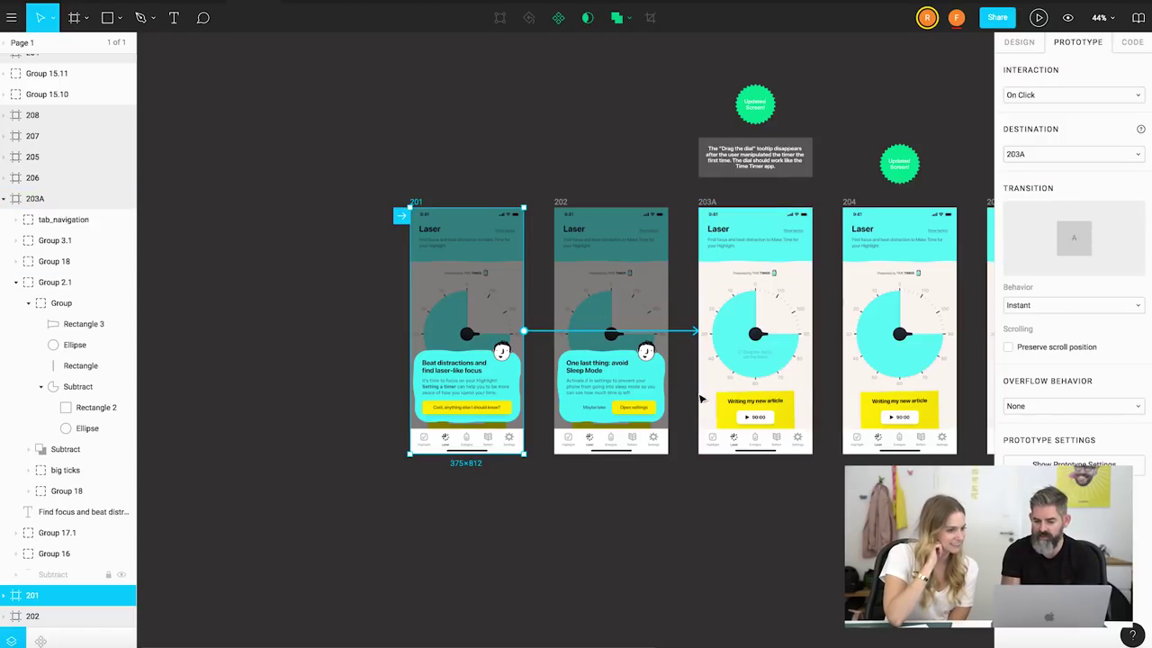
scroll(641, 443, up, 1)
scroll(656, 414, up, 5)
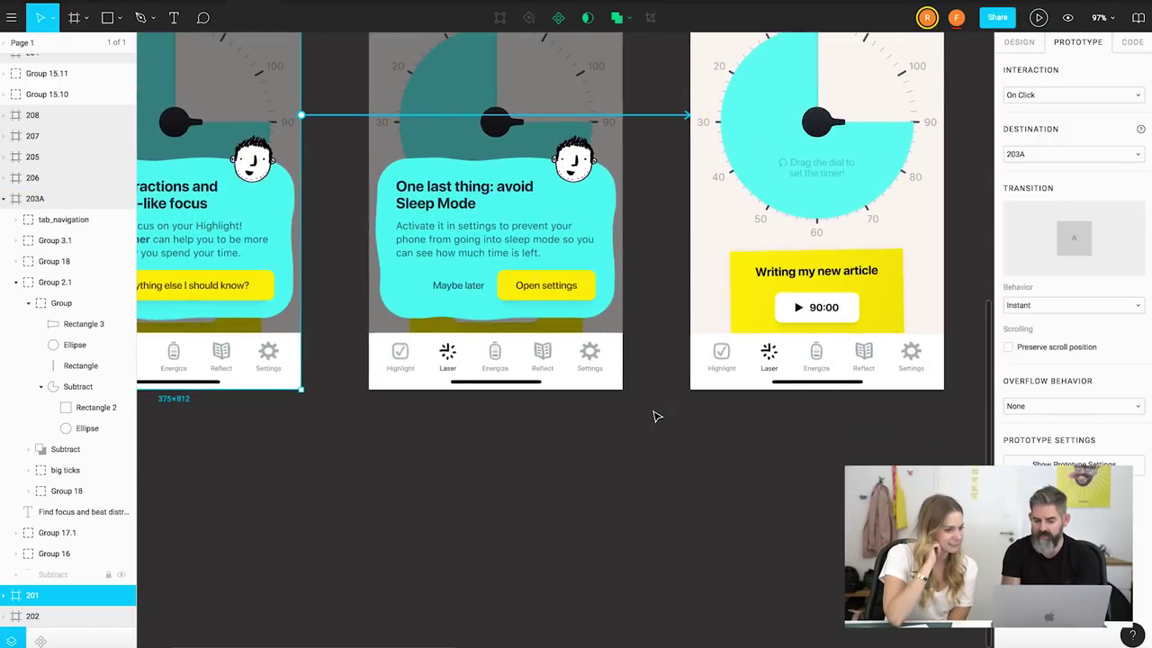
scroll(656, 416, down, 1)
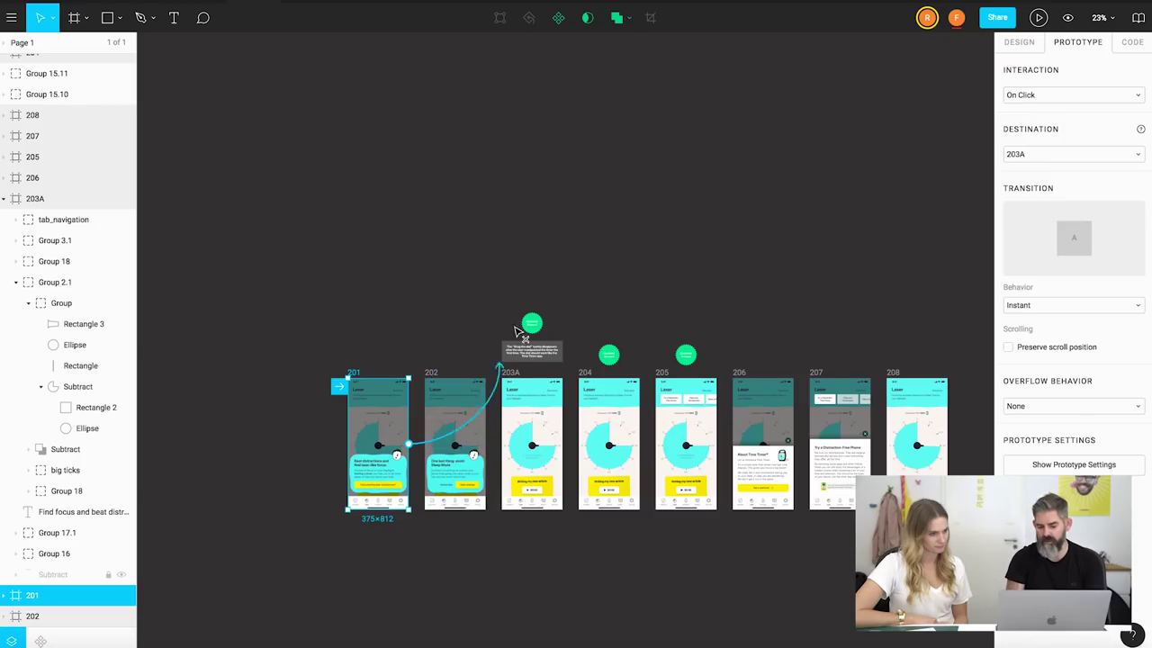
Retarget screen 201's On Click link to screen 206 and preview the prototype
drag(520, 333, 745, 386)
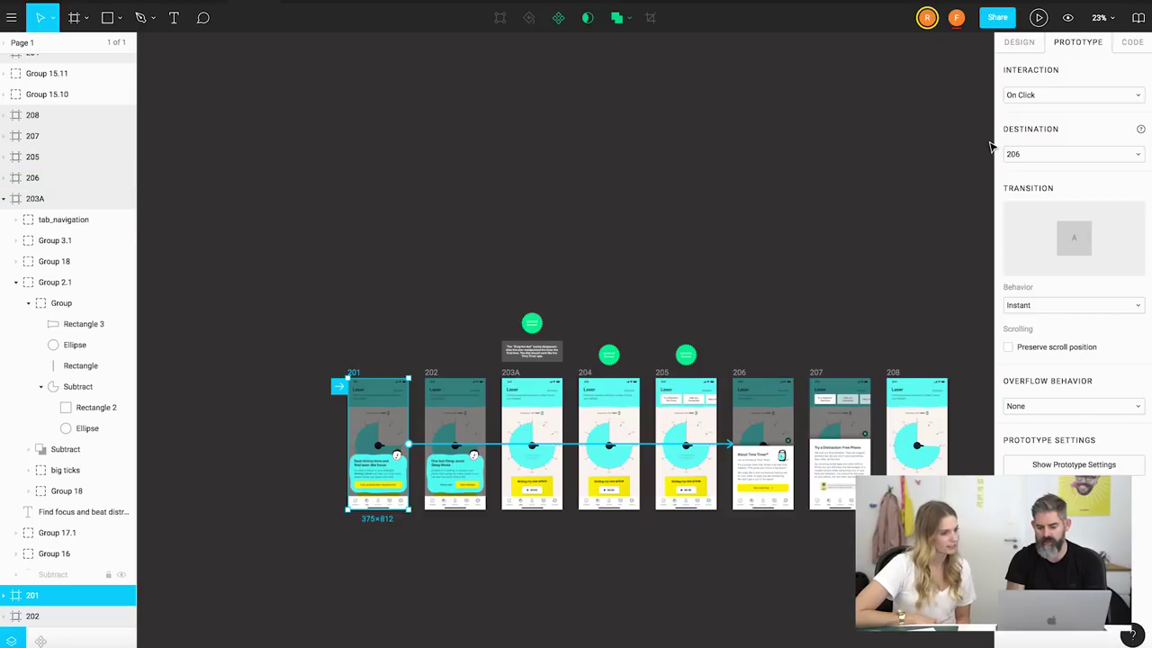
click(1040, 20)
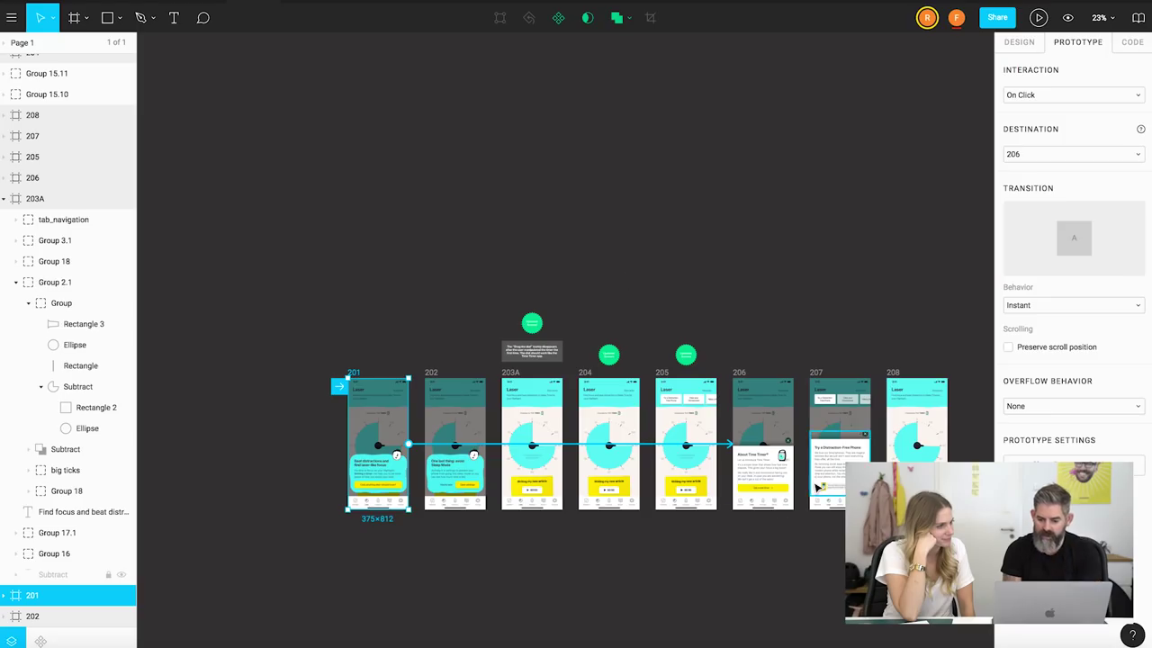
scroll(711, 418, up, 5)
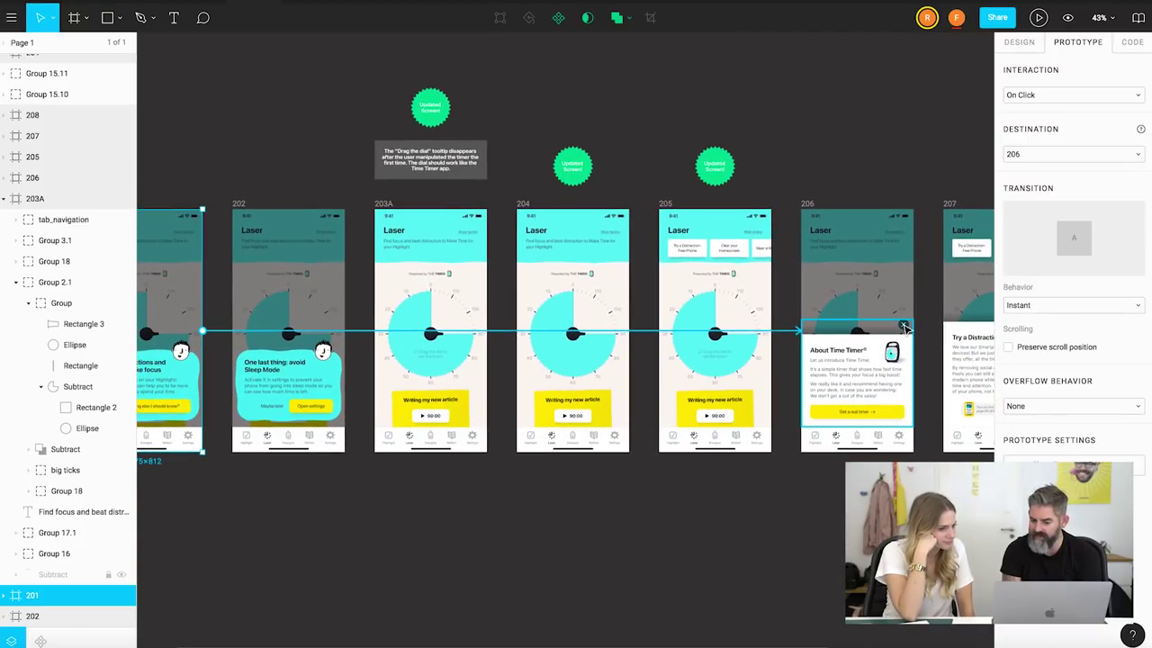
Link screen 206's close icon On Click to 203A, then present the prototype and test closing the sheet
click(903, 325)
click(904, 326)
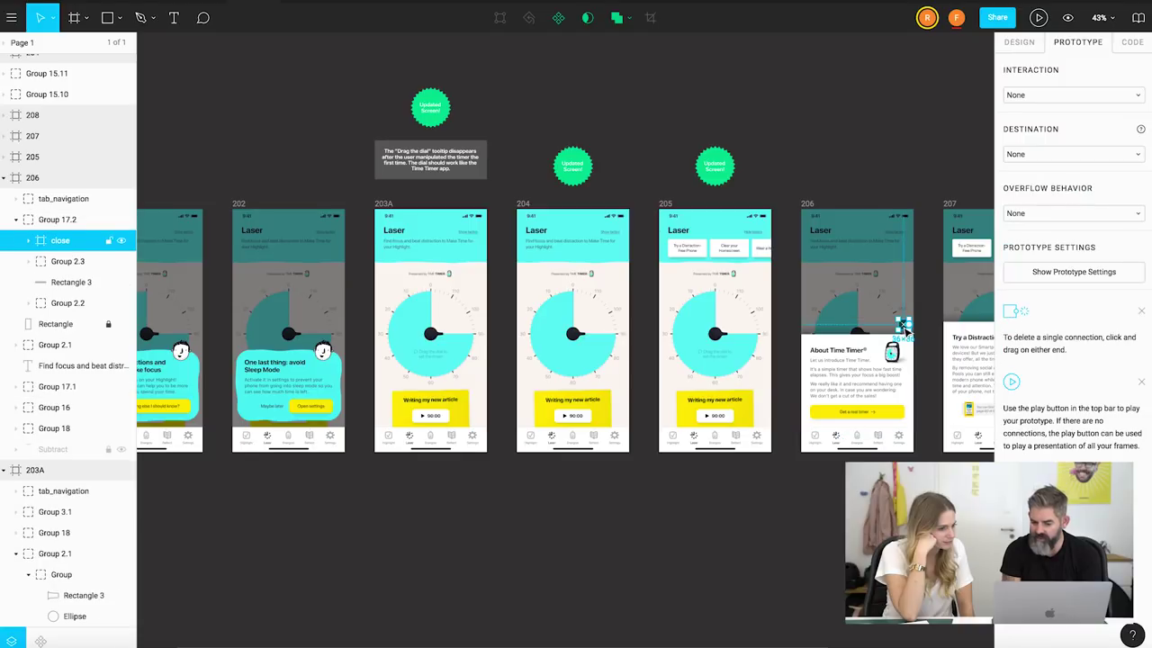
drag(911, 328, 386, 224)
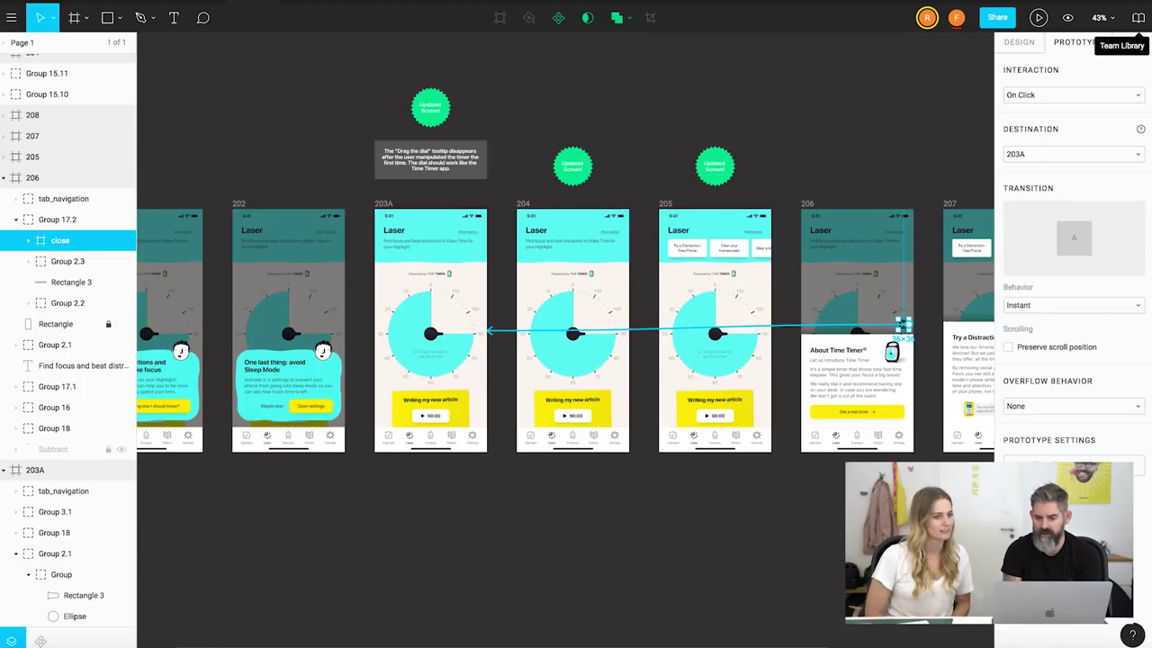
click(1038, 17)
click(687, 313)
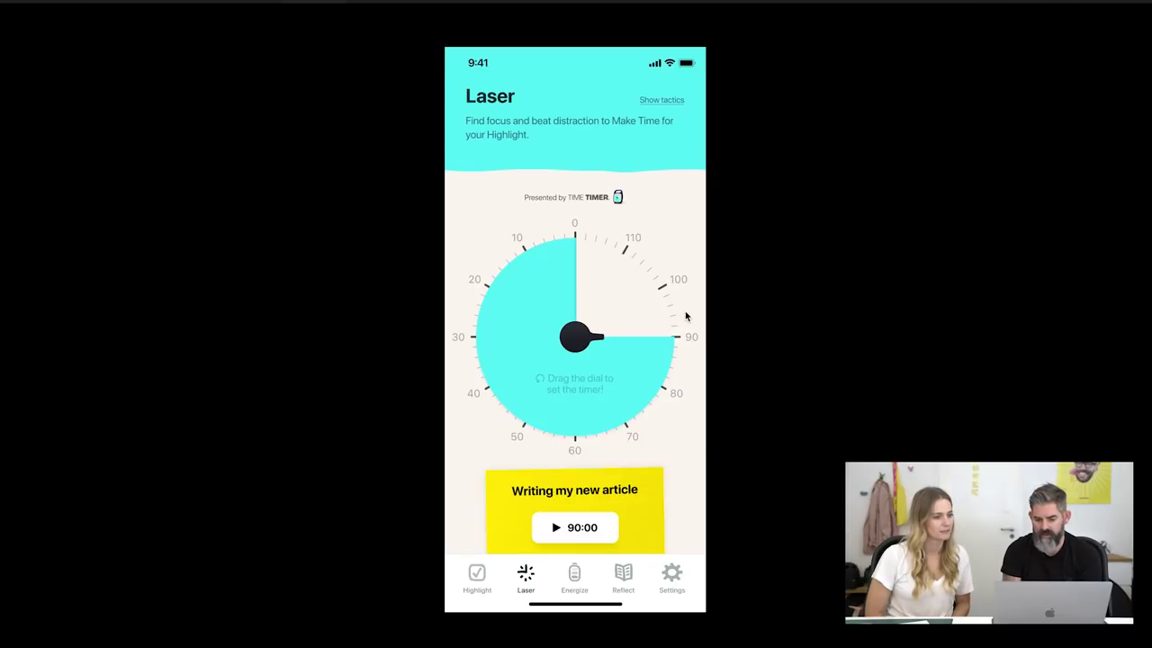